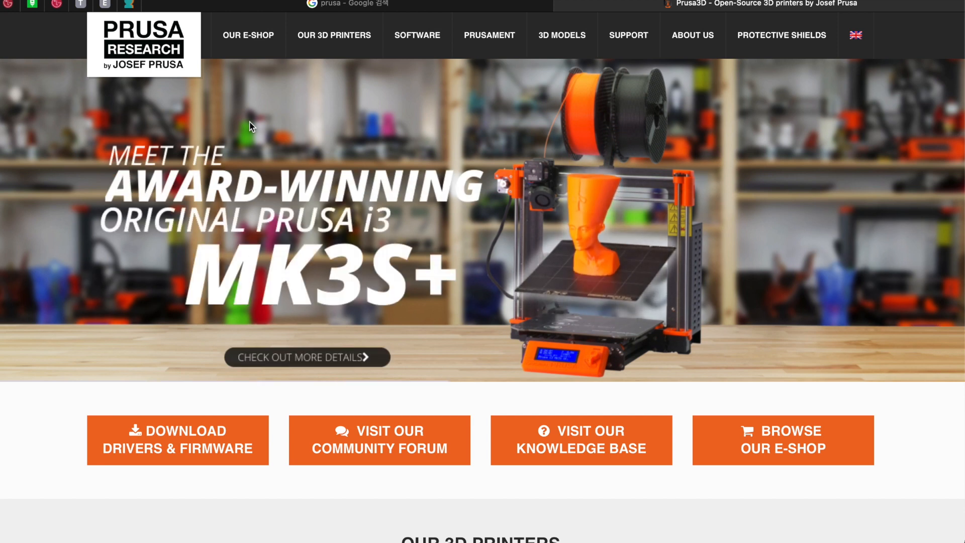
Step: Open the PrusaSlicer software page on the Prusa website and download the Windows PrusaSlicer Standalone installer for version 2.3
mouse_move(635, 41)
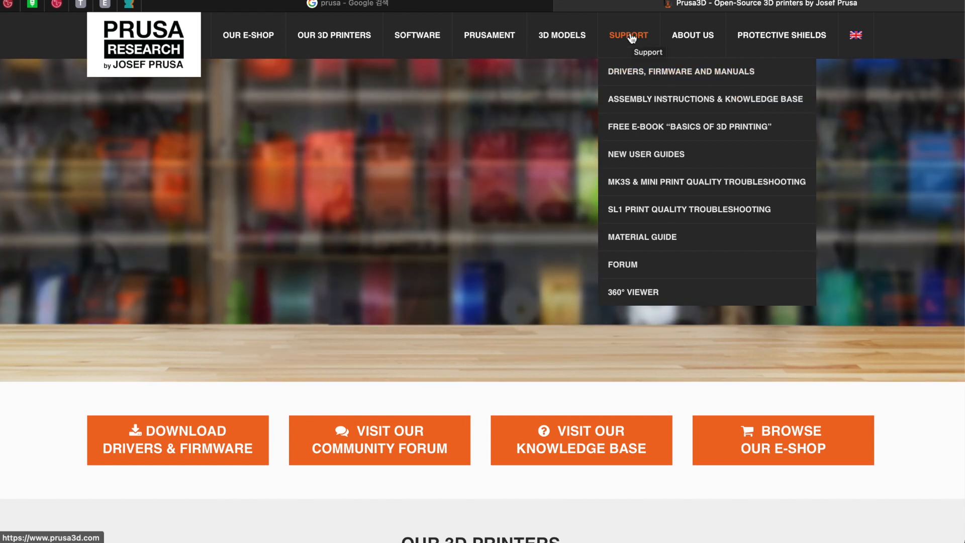
mouse_move(415, 34)
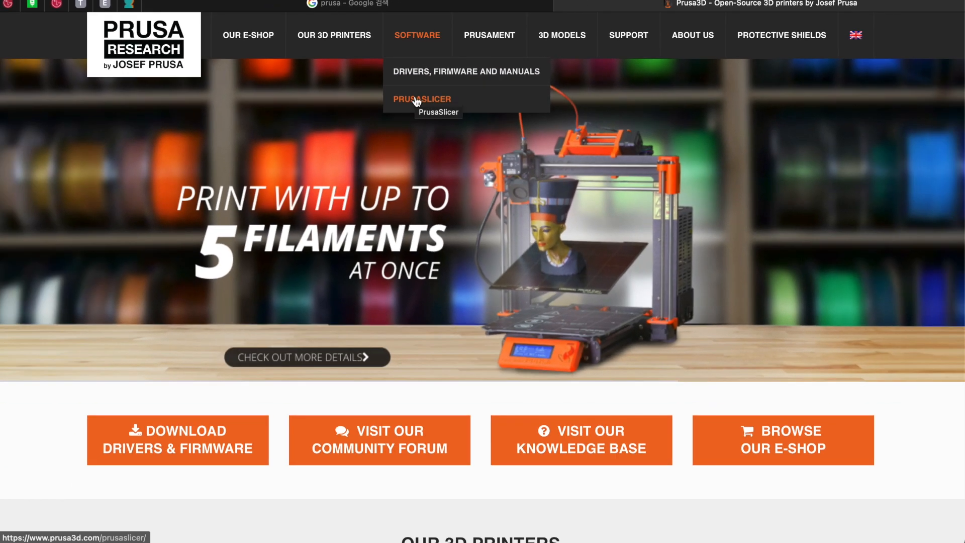
left_click(438, 99)
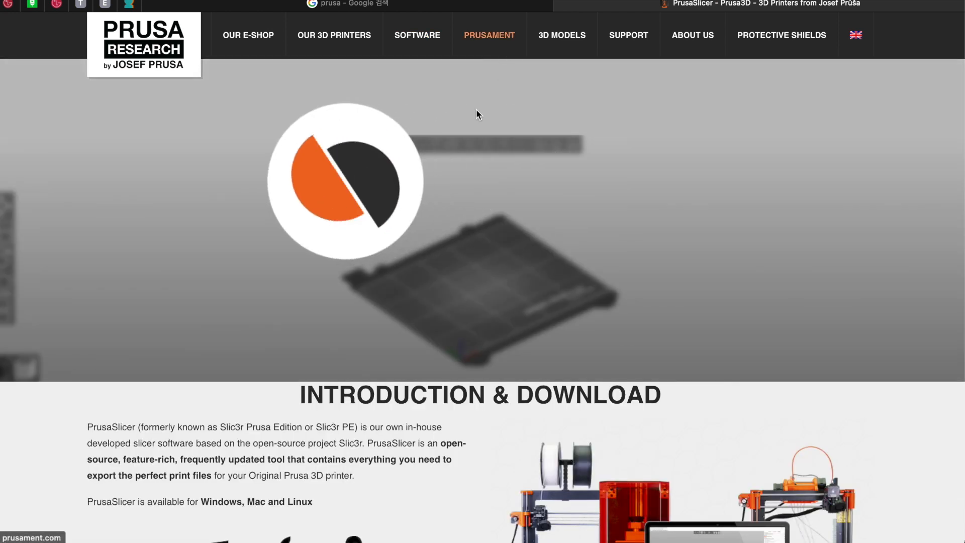
scroll(452, 439, "down", 1)
scroll(451, 434, "down", 10)
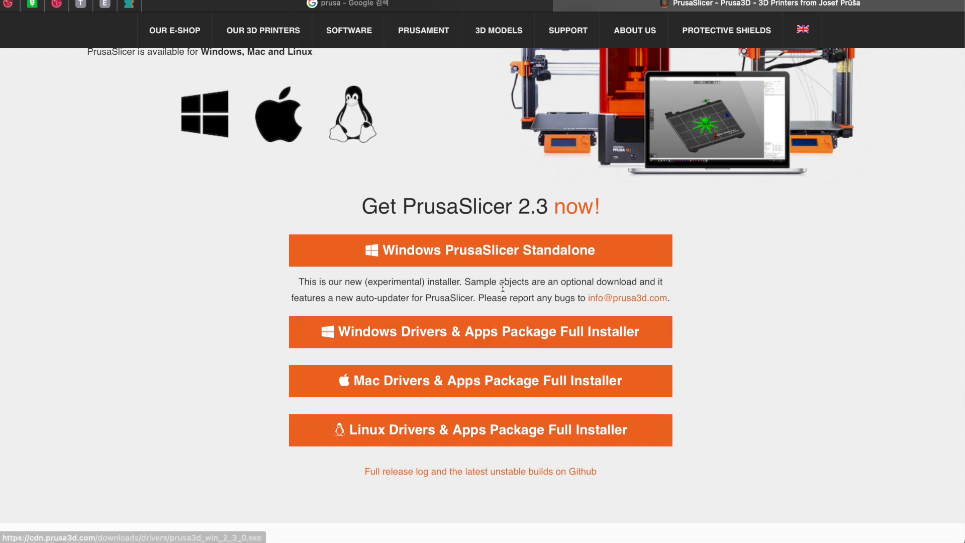
left_click(457, 258)
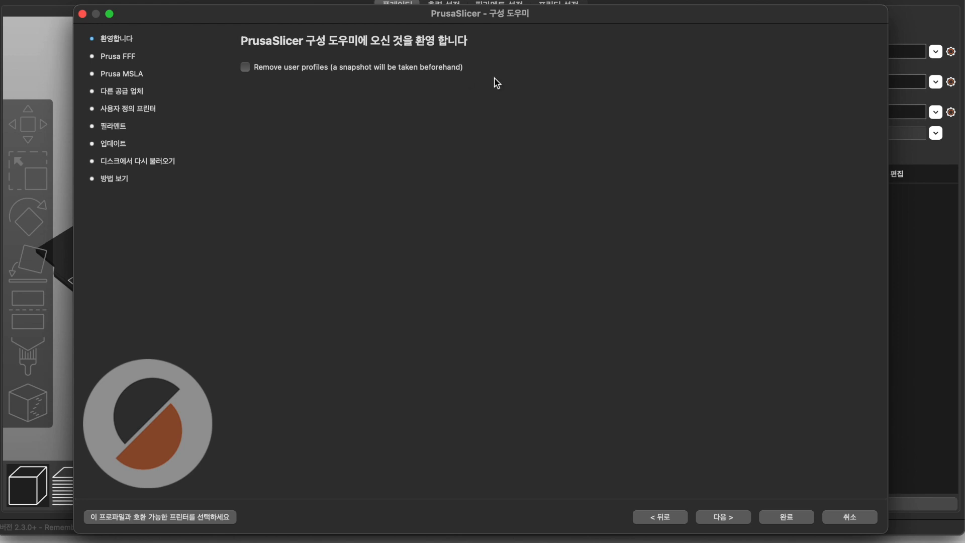
Step: Deselect the 0.4 mm nozzle of the Original Prusa i3 MK3S & MK3S+ and advance past the Prusa printers to the other vendors
left_click(723, 518)
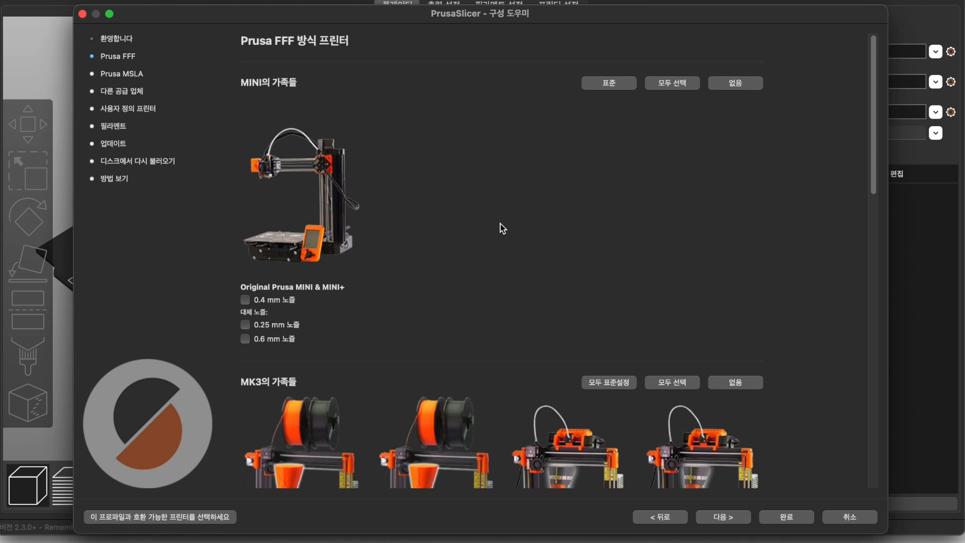
scroll(500, 224, "down", 15)
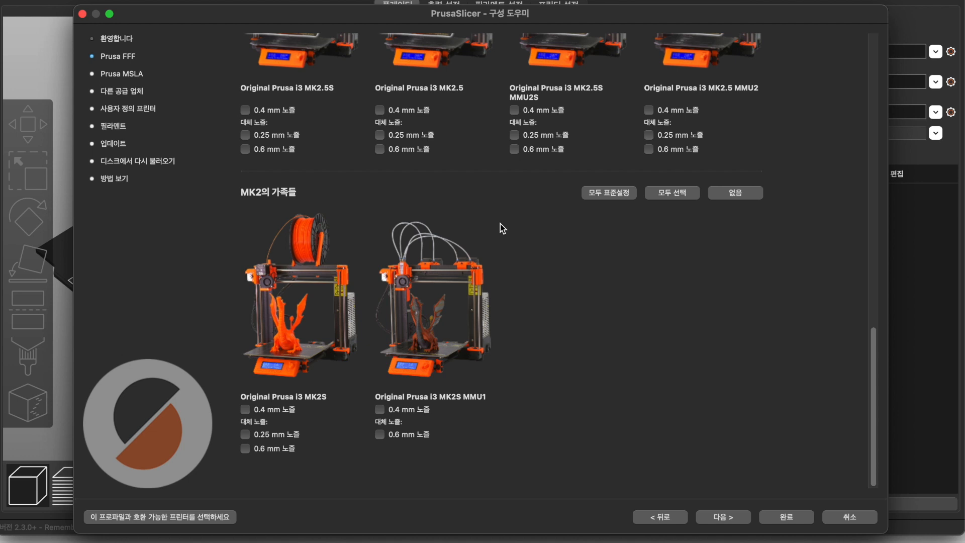
scroll(499, 224, "up", 15)
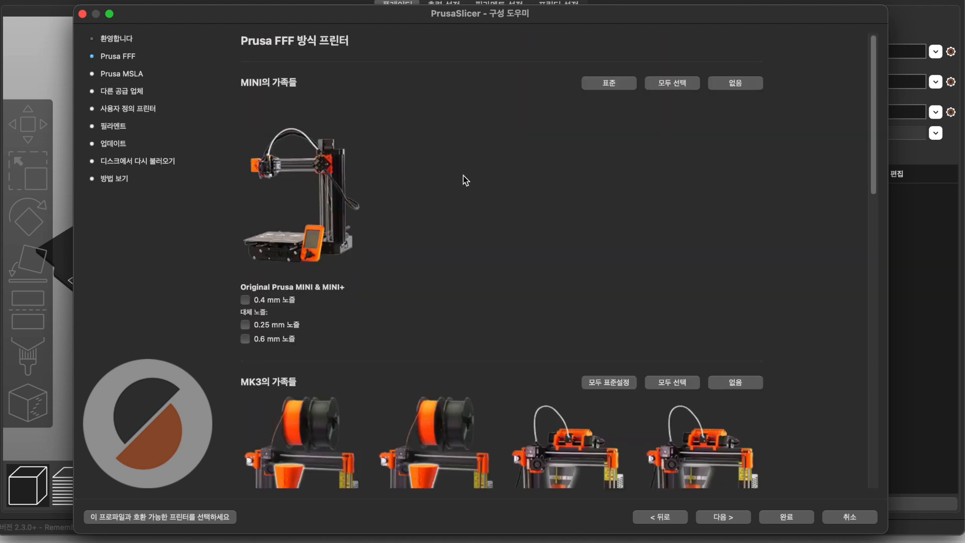
scroll(408, 163, "down", 5)
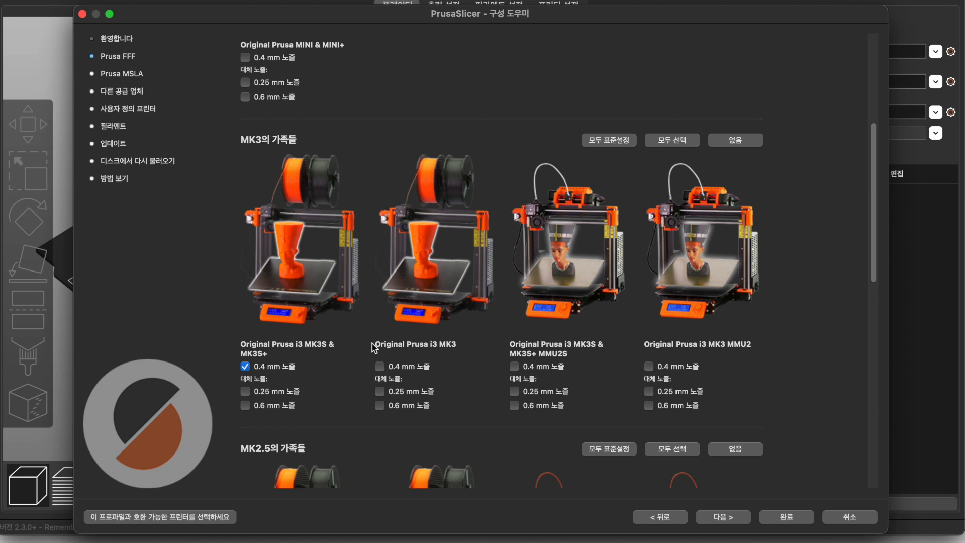
left_click(380, 367)
left_click(380, 367)
left_click(246, 367)
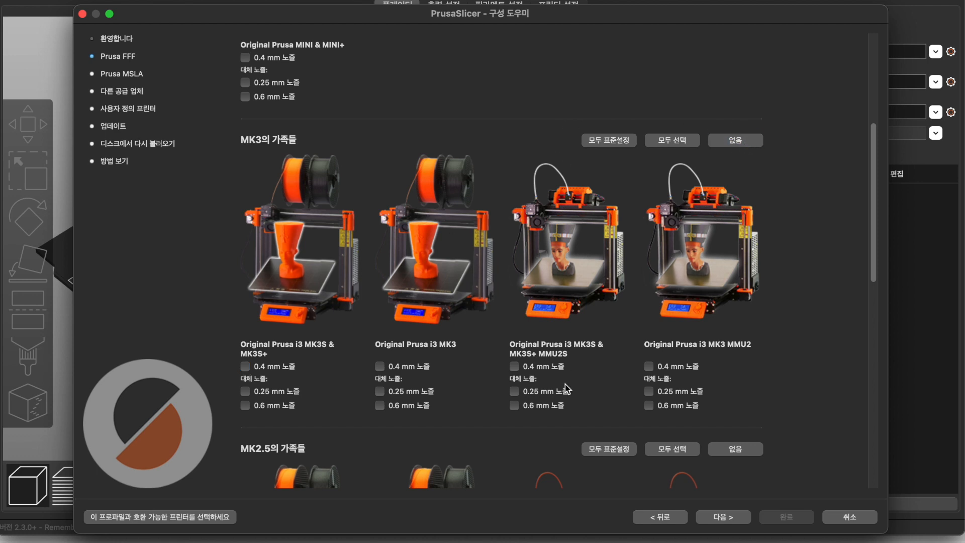
left_click(721, 518)
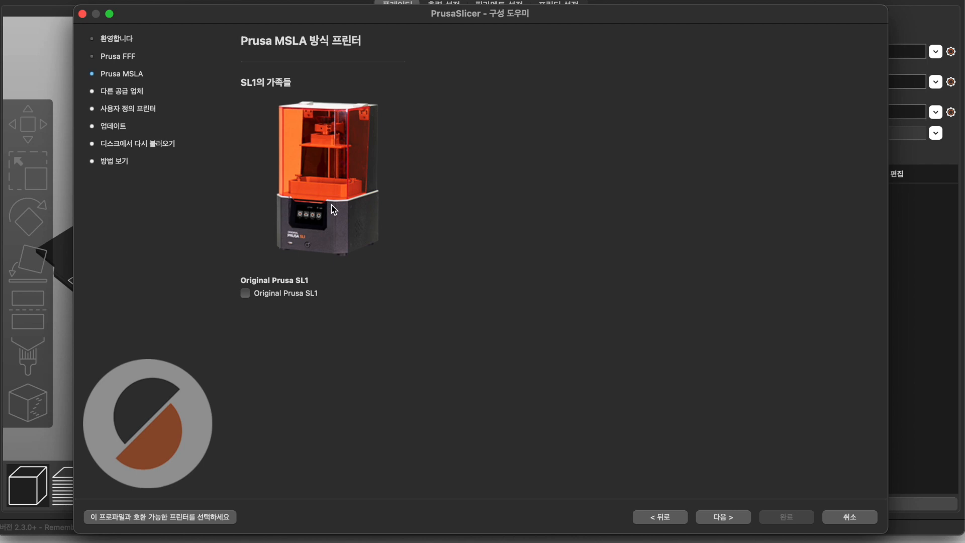
left_click(727, 516)
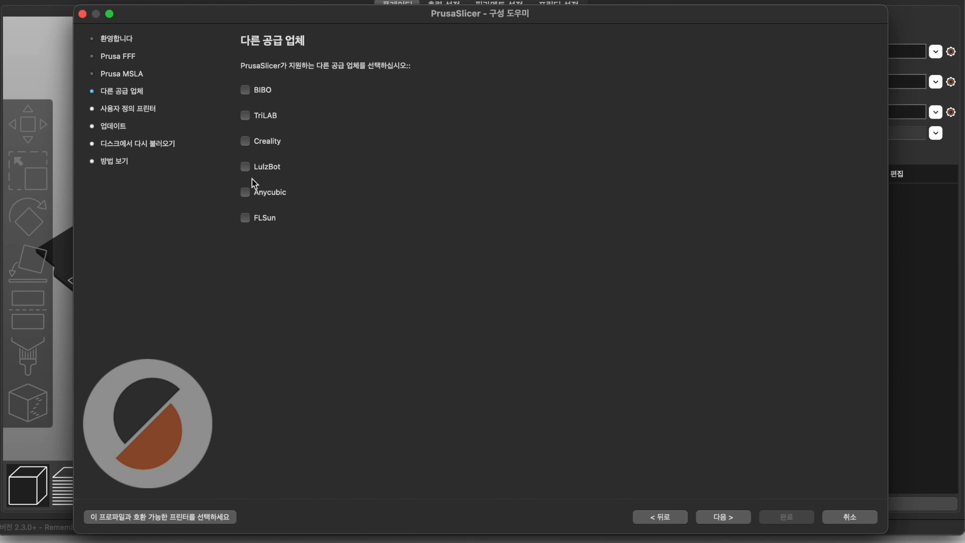
Step: Enable the Creality vendor, browse its printer models, and select the 0.4 mm nozzle for the Creality CR-10
left_click(245, 142)
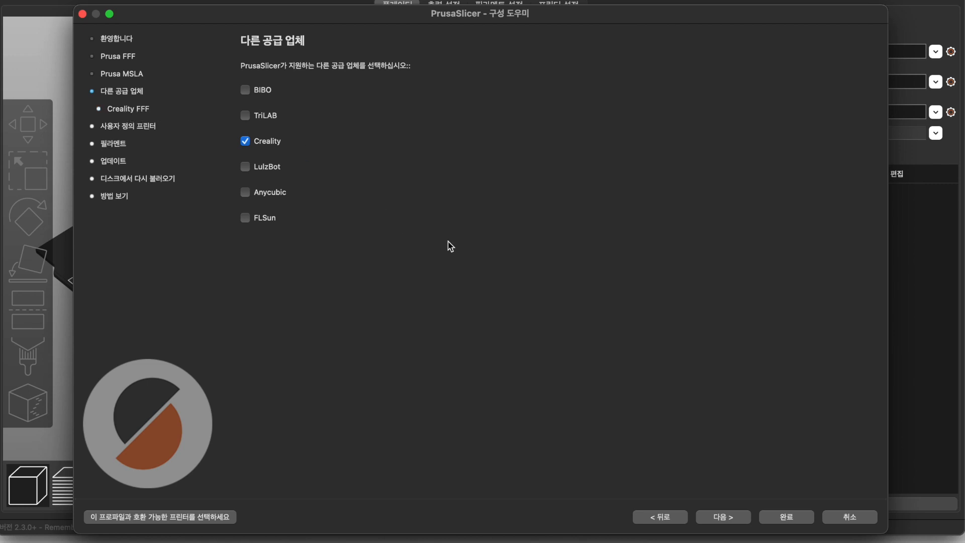
left_click(733, 520)
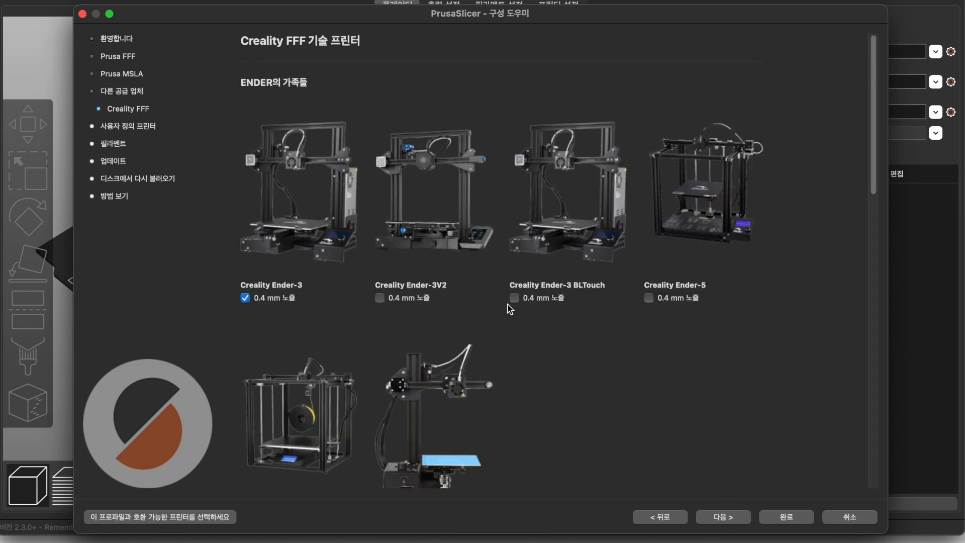
scroll(512, 307, "down", 4)
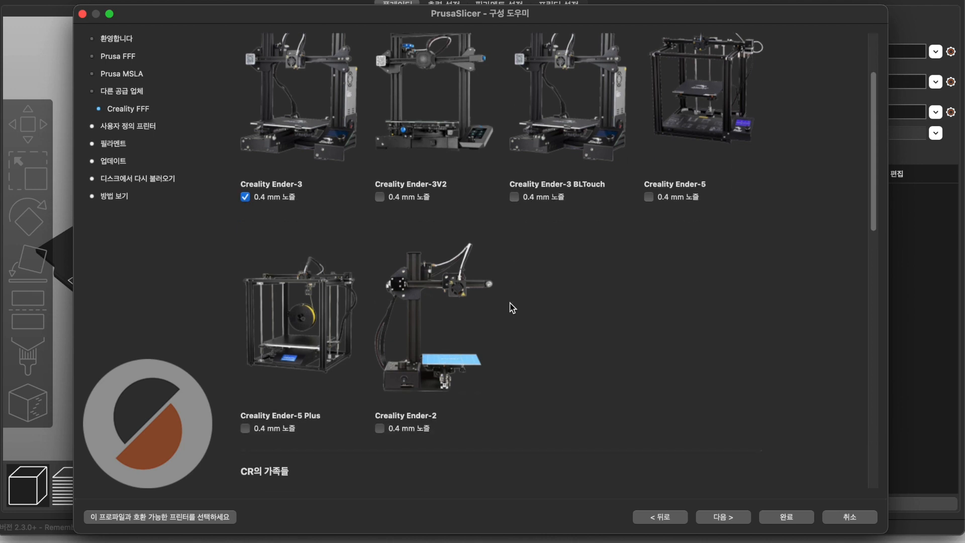
scroll(512, 306, "up", 4)
scroll(529, 330, "down", 10)
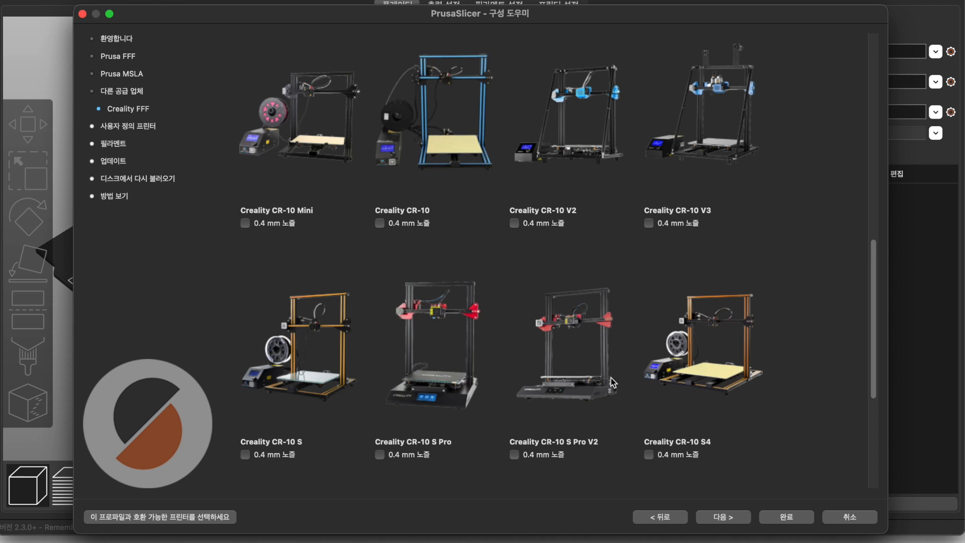
scroll(640, 385, "down", 5)
scroll(640, 384, "down", 3)
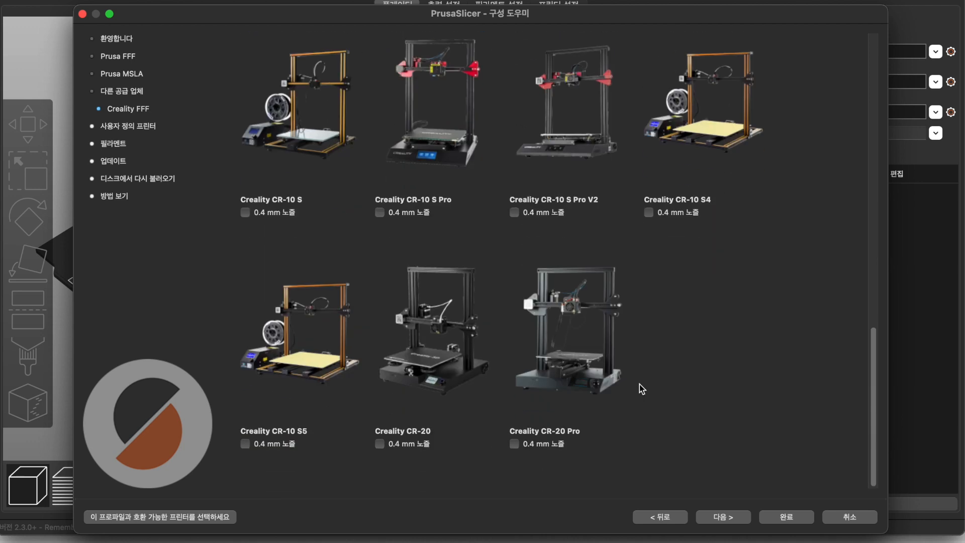
scroll(639, 384, "up", 15)
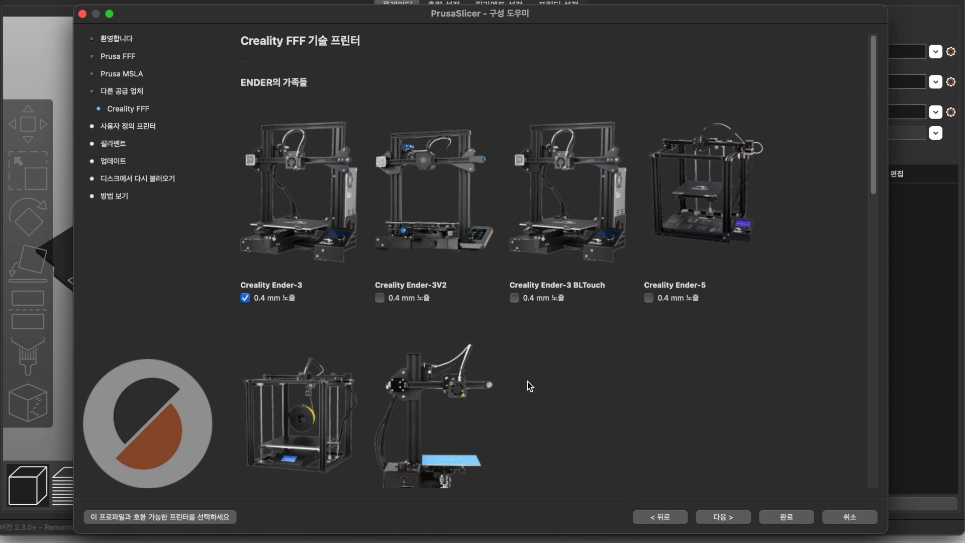
scroll(528, 387, "down", 10)
left_click(380, 284)
scroll(493, 220, "up", 10)
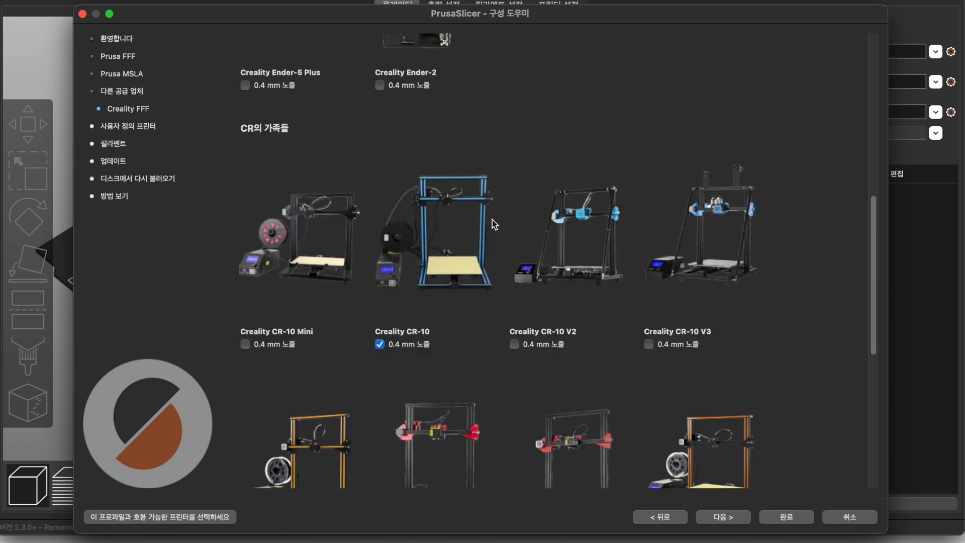
Step: Return to the vendor selection, disable Creality, and continue to the custom printer setup
left_click(122, 90)
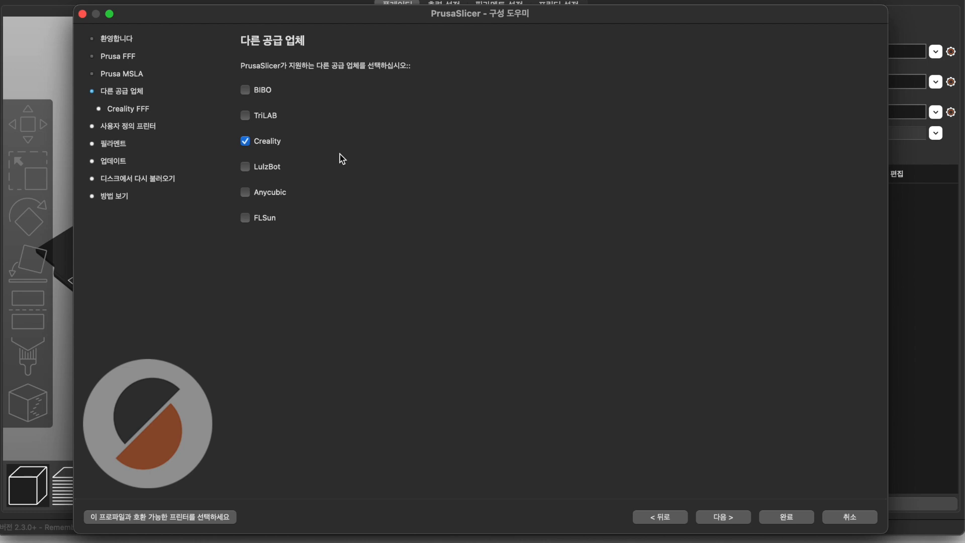
left_click(245, 142)
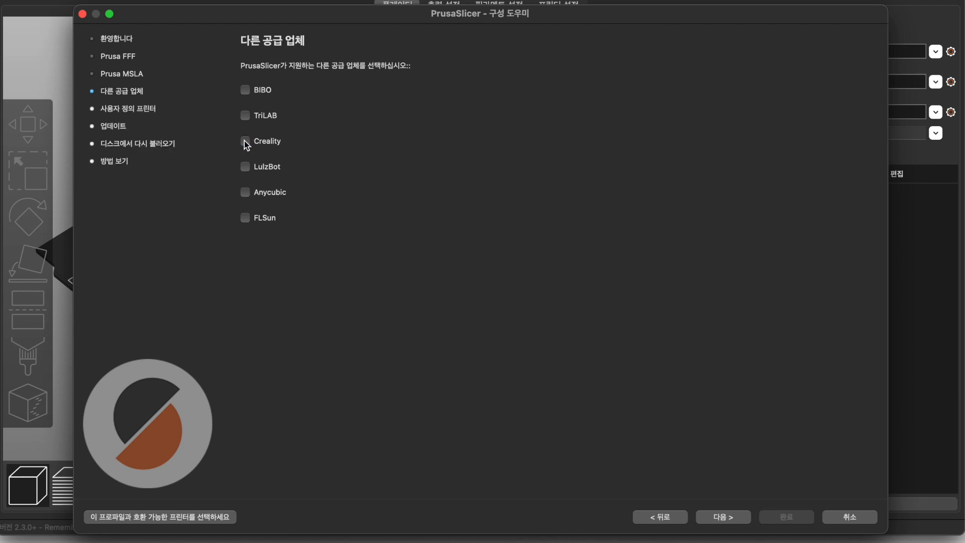
left_click(729, 517)
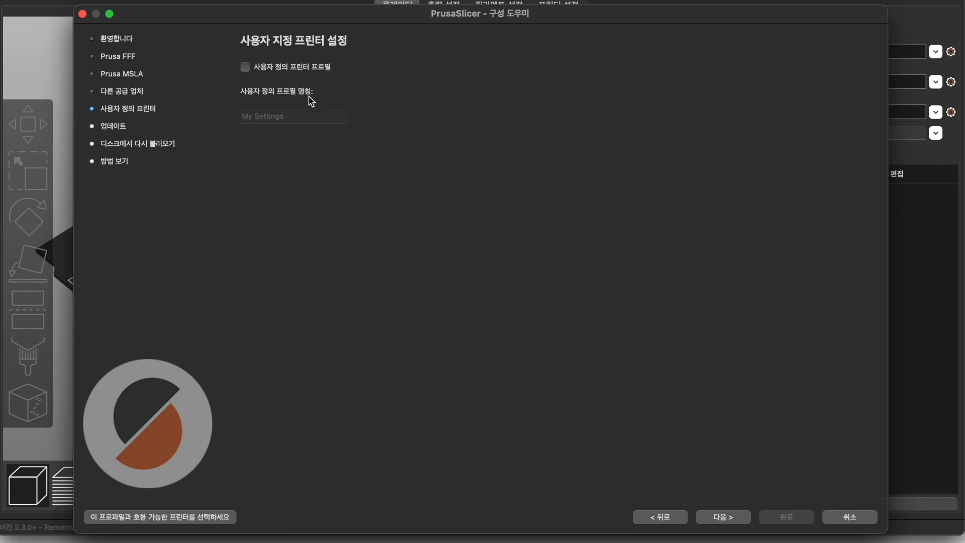
Step: Enable the custom printer profile, name it Kingroon, and continue to the firmware settings
left_click(246, 68)
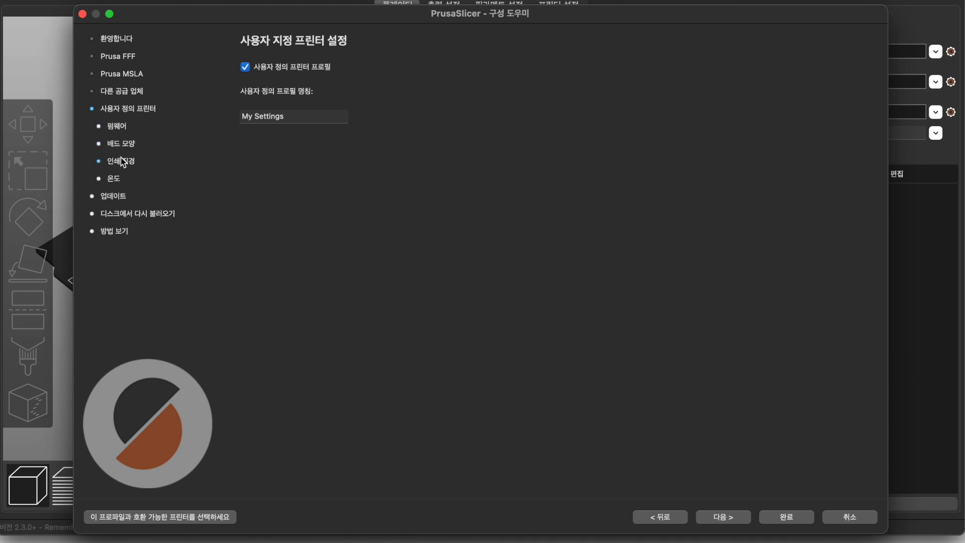
left_click(304, 118)
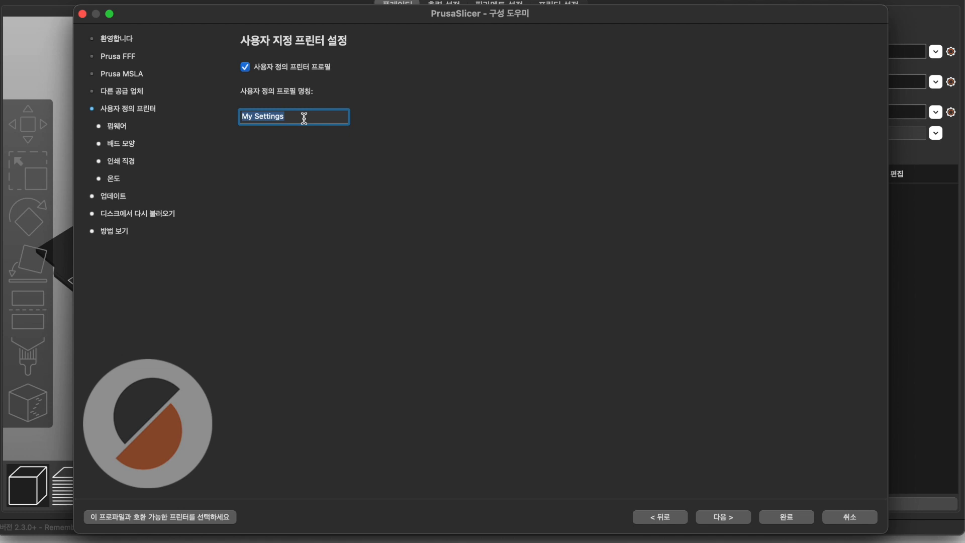
type("Kingroon")
left_click(724, 517)
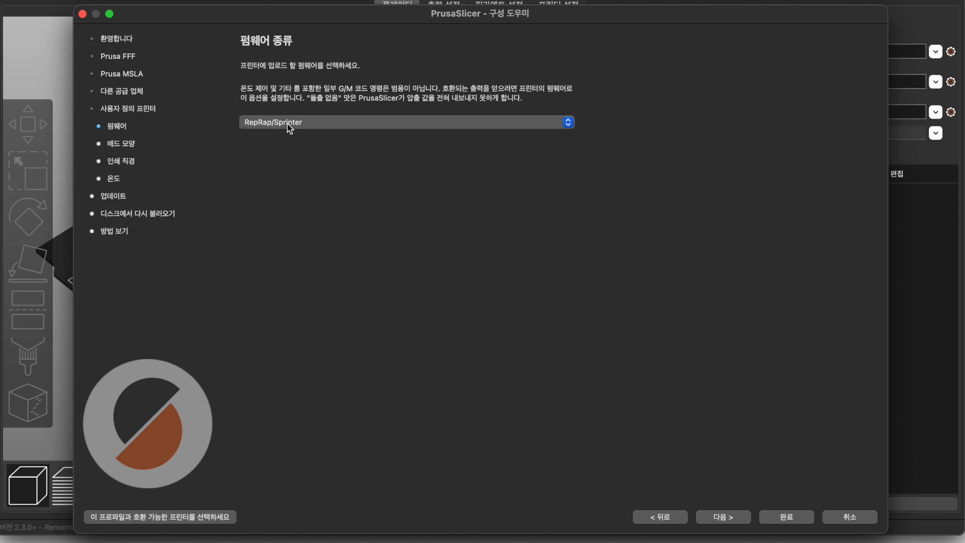
Step: Set the custom printer's firmware type to Marlin and continue to the bed shape and size settings
left_click(345, 124)
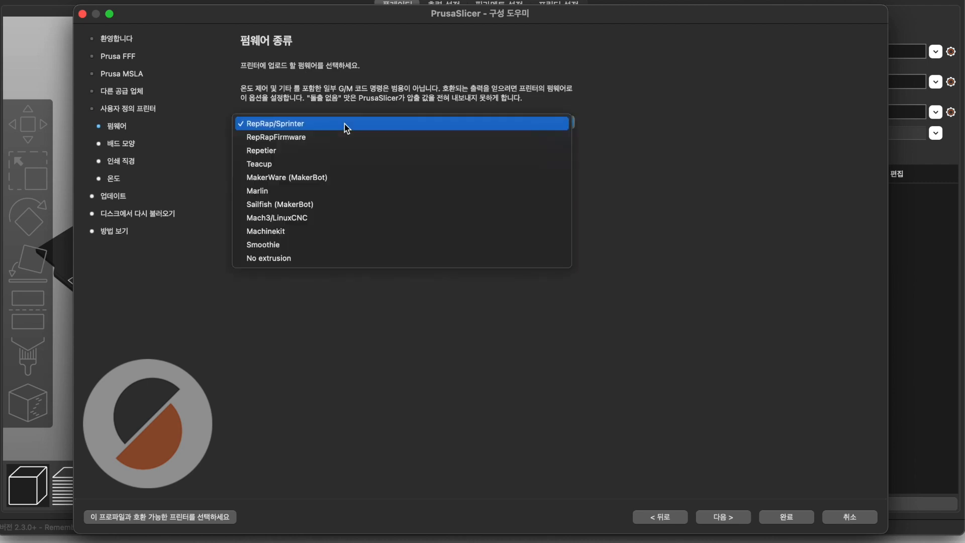
left_click(270, 194)
left_click(734, 518)
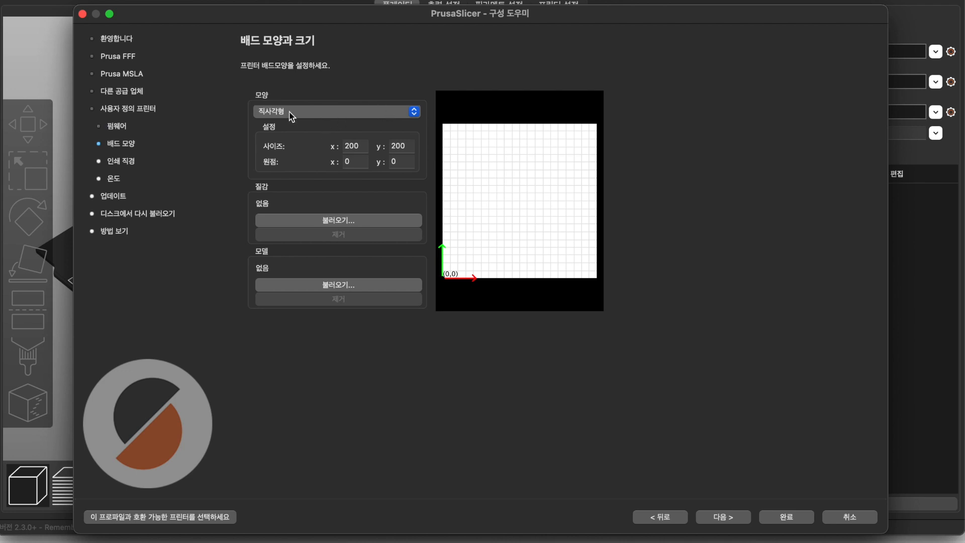
Step: Switch to the web browser and search Google for "kingroon kp3s"
left_click(346, 111)
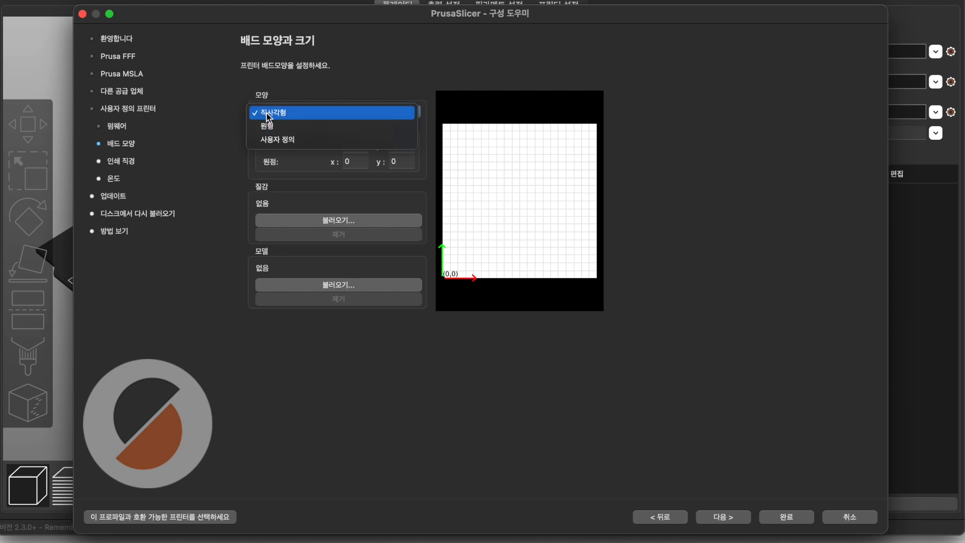
left_click(355, 79)
left_click(358, 75)
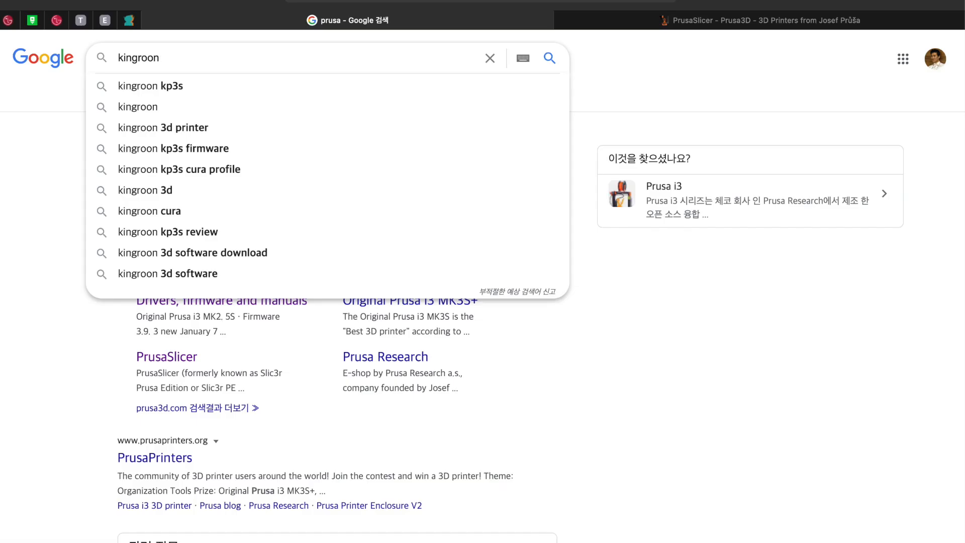
key("Down")
key("Return")
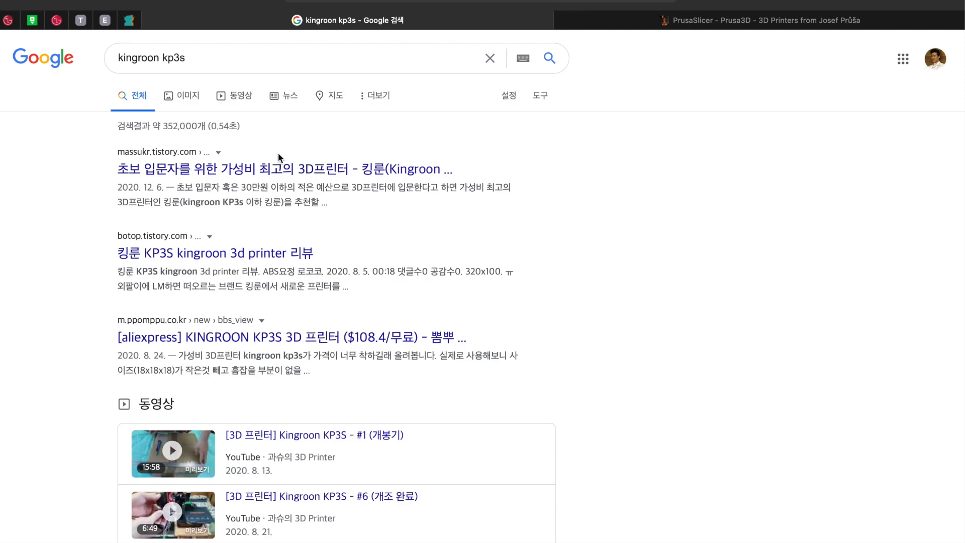
Step: Open the KINGROON KP3S AliExpress listing from the image results and check the build size in its product specifications
left_click(185, 95)
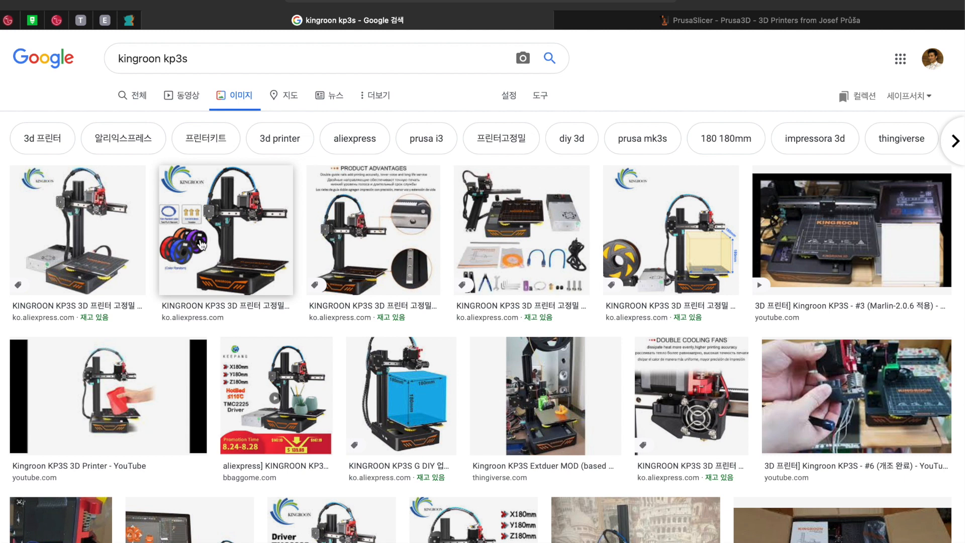
left_click(240, 237)
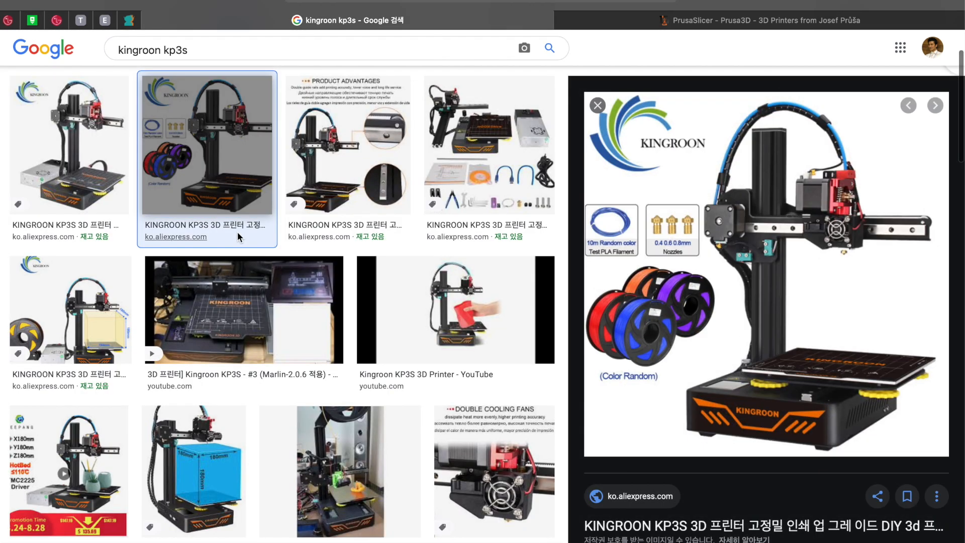
left_click(686, 527)
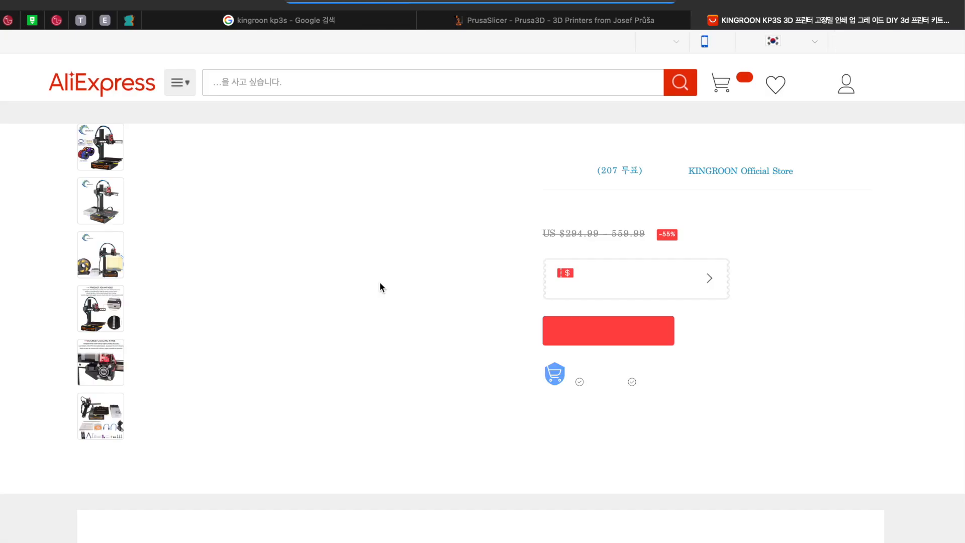
scroll(499, 460, "down", 15)
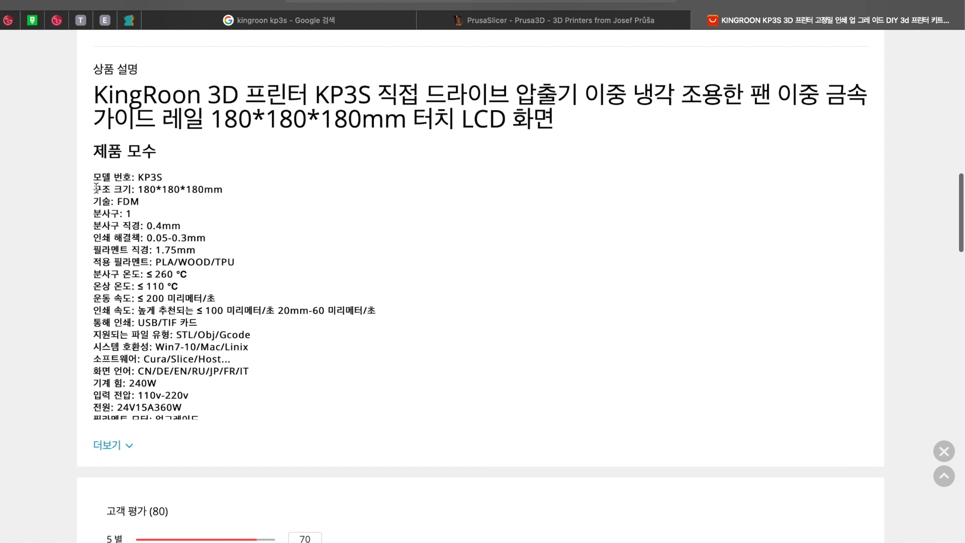
left_click_drag(96, 188, 238, 195)
left_click(155, 189)
Step: Switch back to the PrusaSlicer wizard, set the rectangular bed size to 180 by 180, and continue to the filament and nozzle diameters
double_click(361, 148)
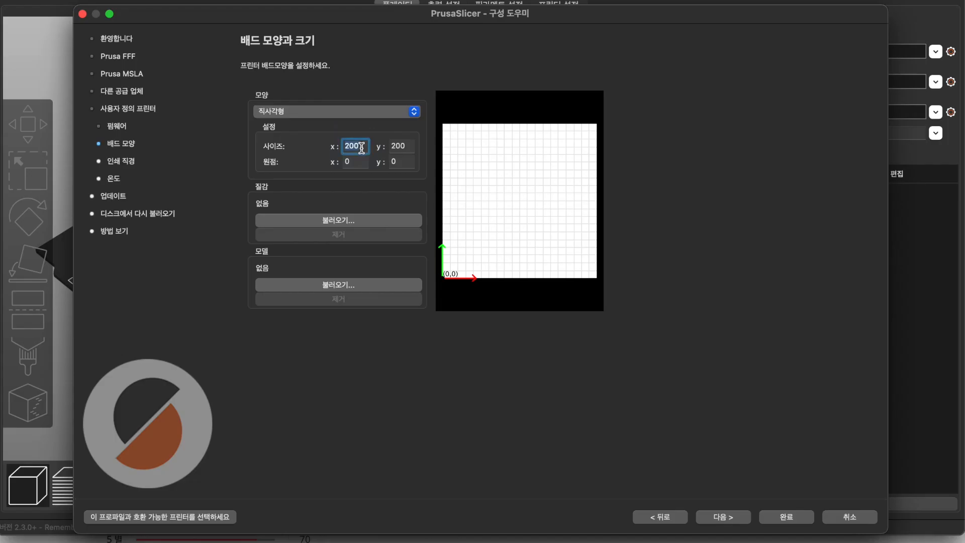
type("180")
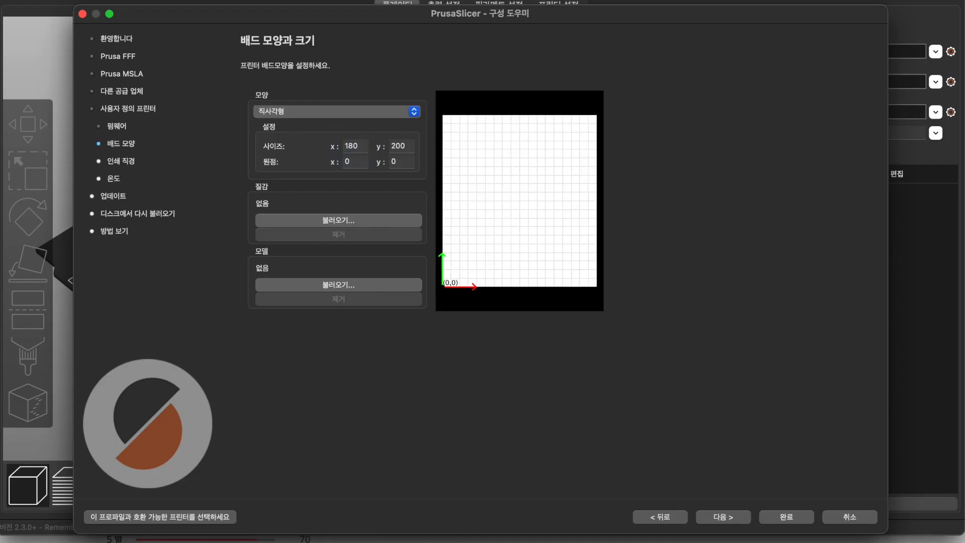
double_click(400, 146)
type("180")
left_click(402, 162)
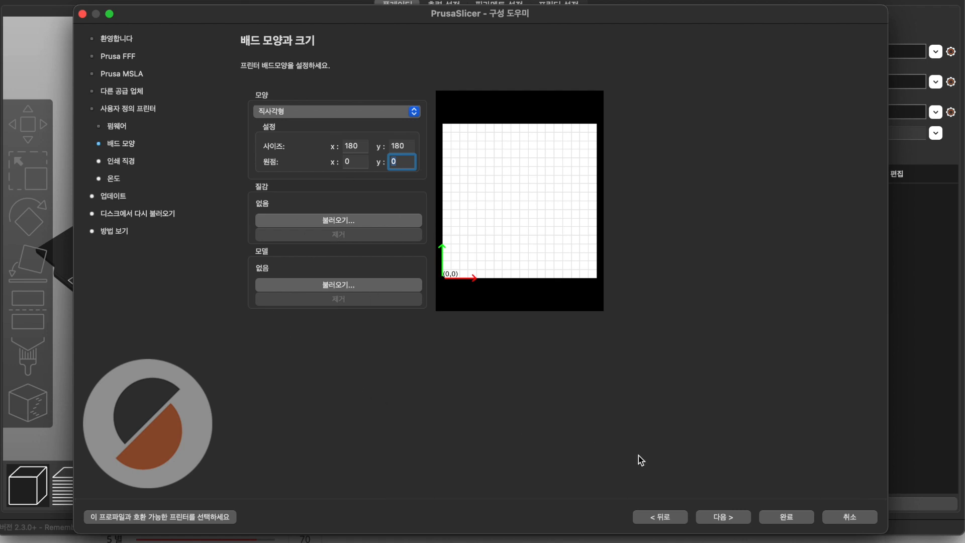
left_click(729, 518)
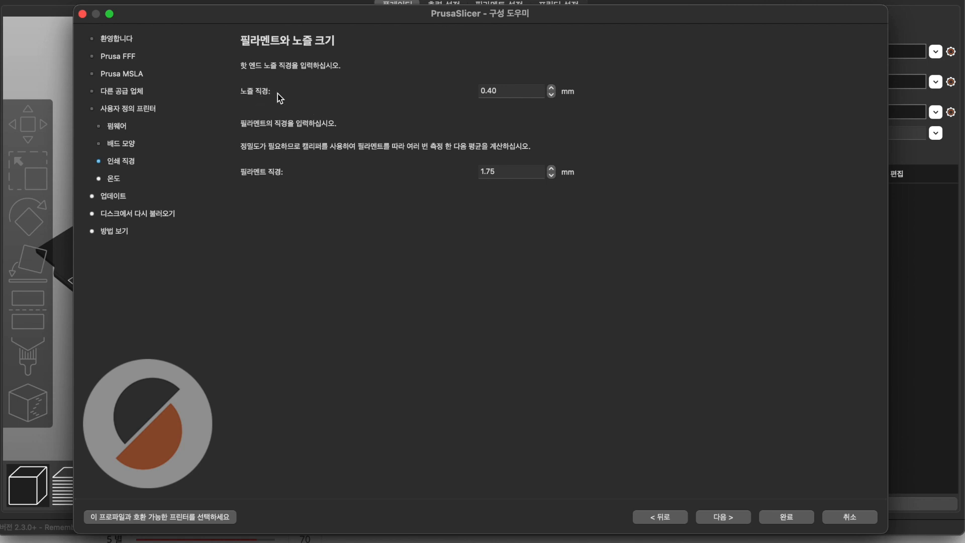
Step: Keep the nozzle diameter at 0.40 mm and the filament diameter at 1.75 mm, and continue to the temperature settings
left_click(510, 91)
left_click(522, 90)
double_click(521, 91)
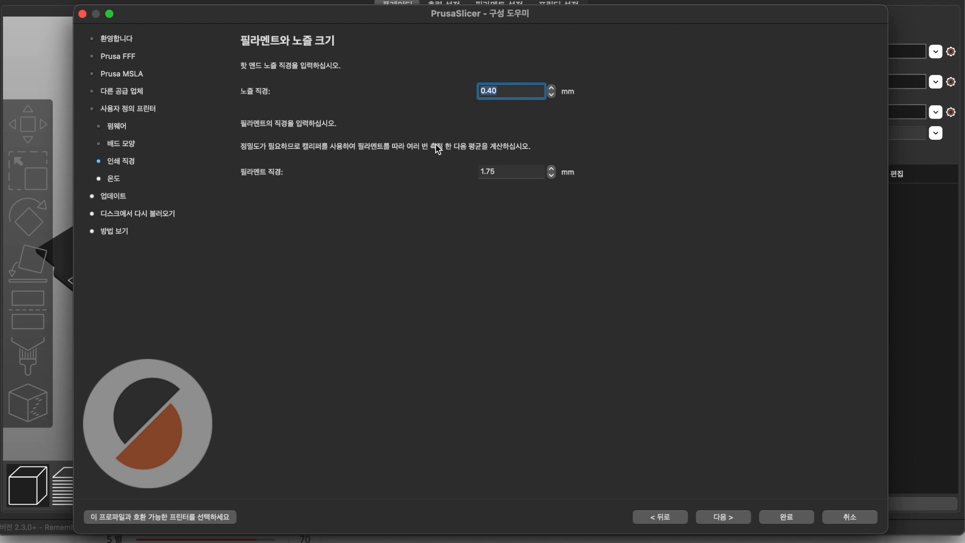
left_click(507, 172)
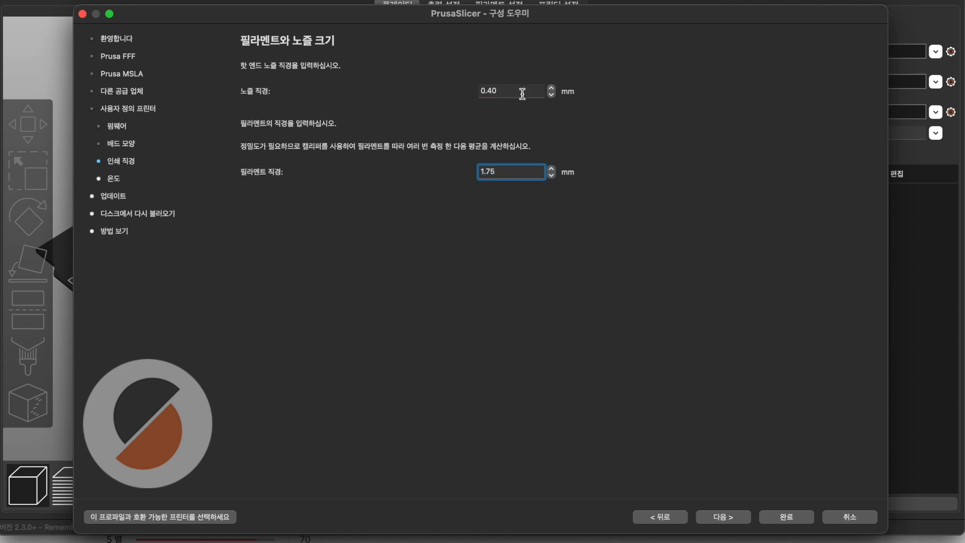
left_click(488, 89)
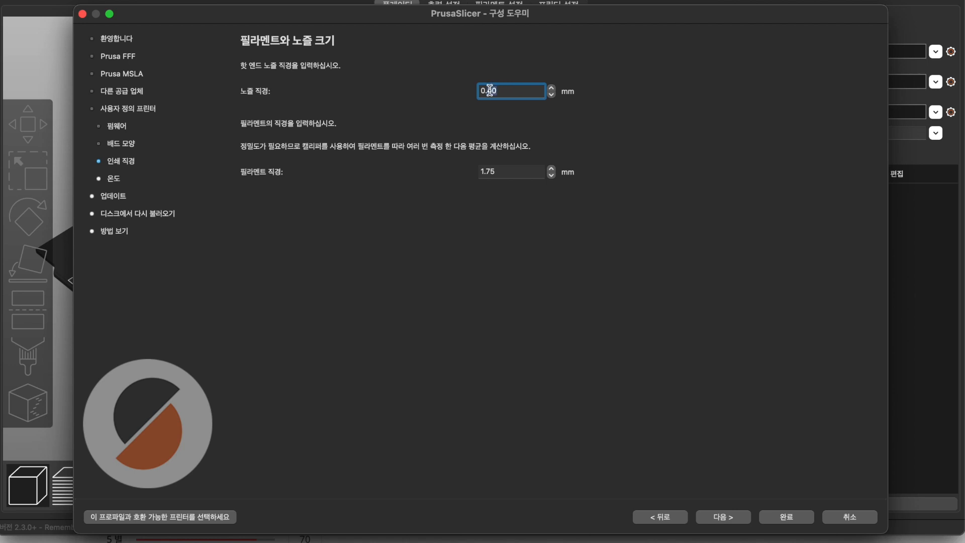
left_click(581, 295)
left_click(729, 516)
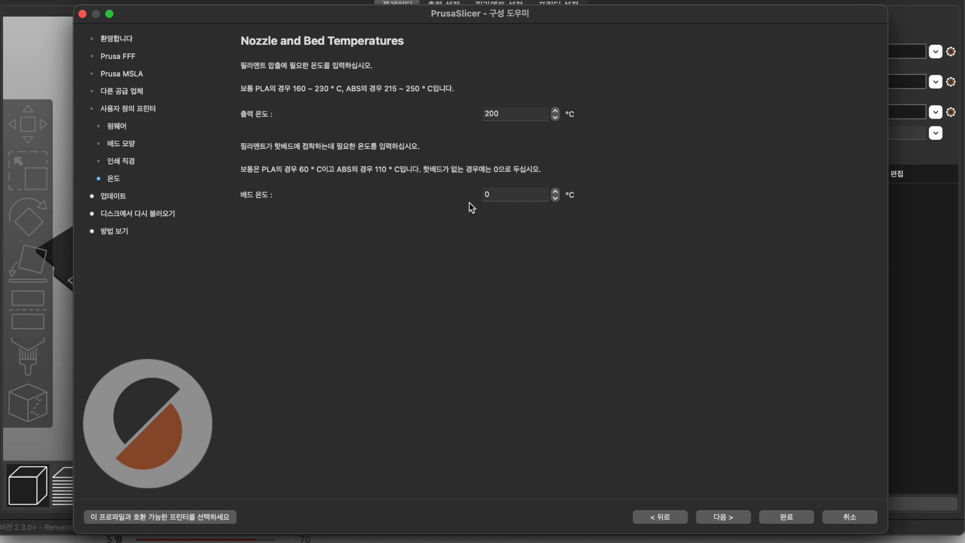
Step: Set the extrusion temperature to 200 °C and the bed temperature to 60 °C, and continue to the automatic update settings
left_click(520, 112)
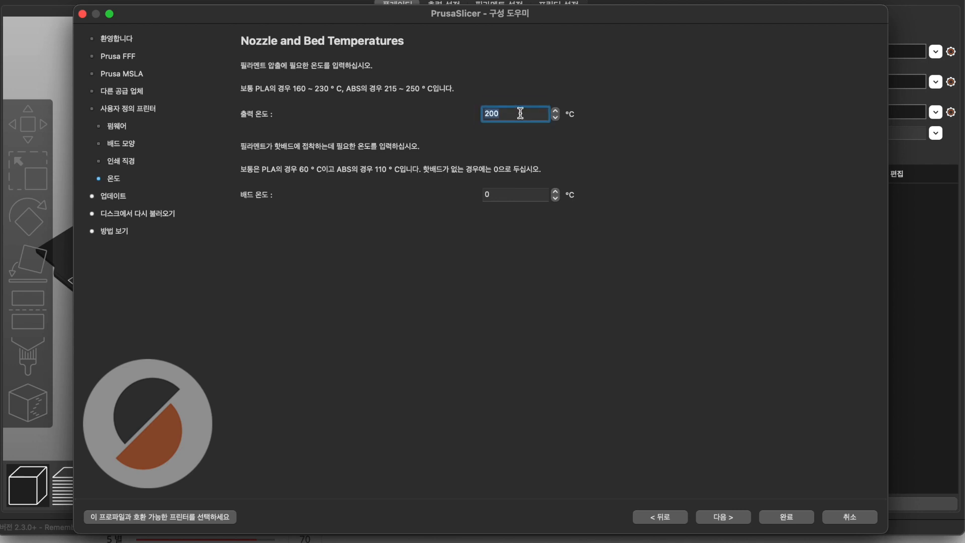
key("BackSpace")
type("200")
left_click(508, 195)
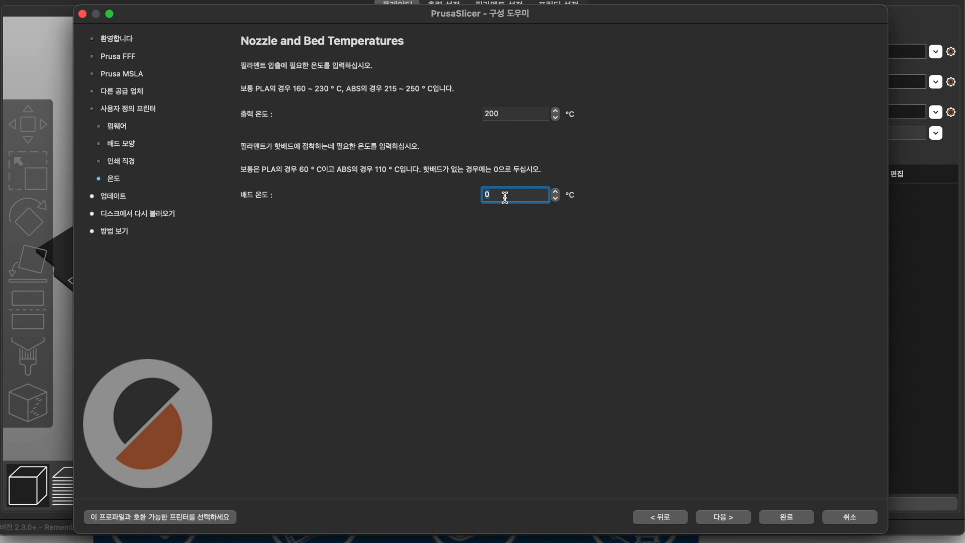
type("600")
key("BackSpace")
left_click(548, 251)
left_click(737, 521)
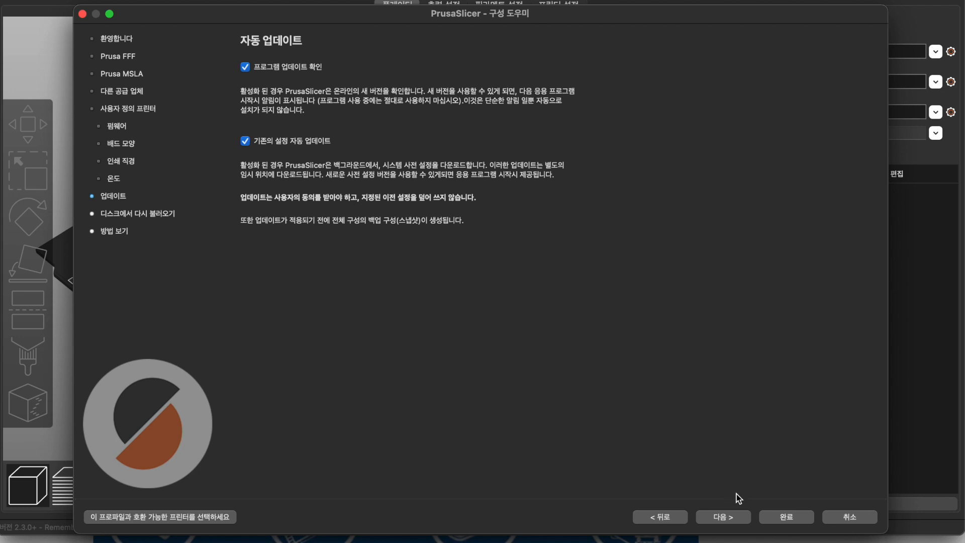
Step: Accept the default update and reload-from-disk options, choose Simple mode for the interface, and finish the configuration wizard
left_click(727, 519)
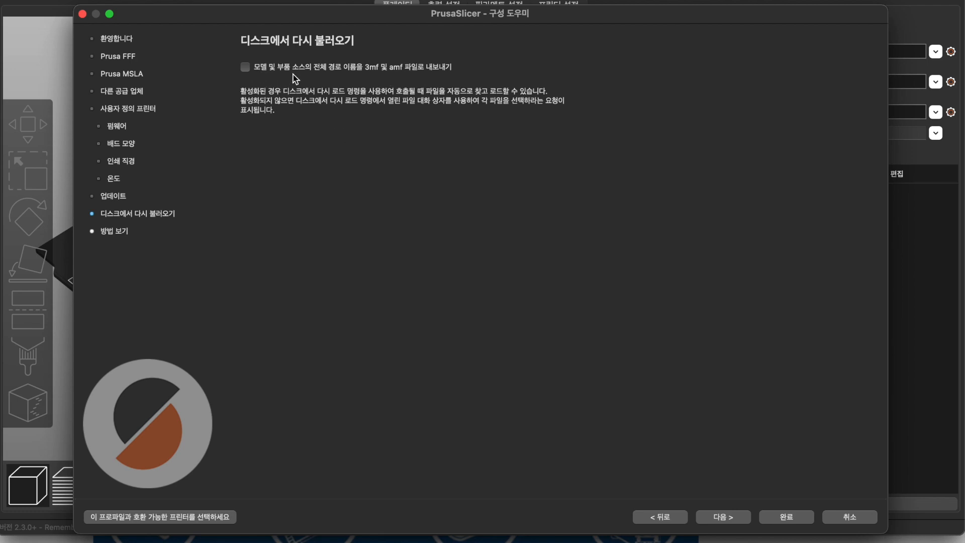
left_click(727, 517)
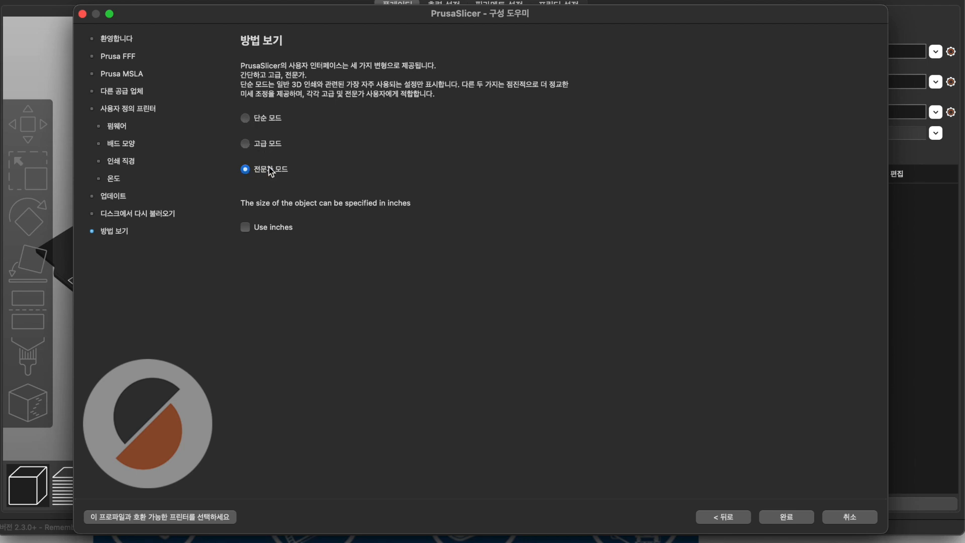
left_click(245, 118)
left_click(786, 518)
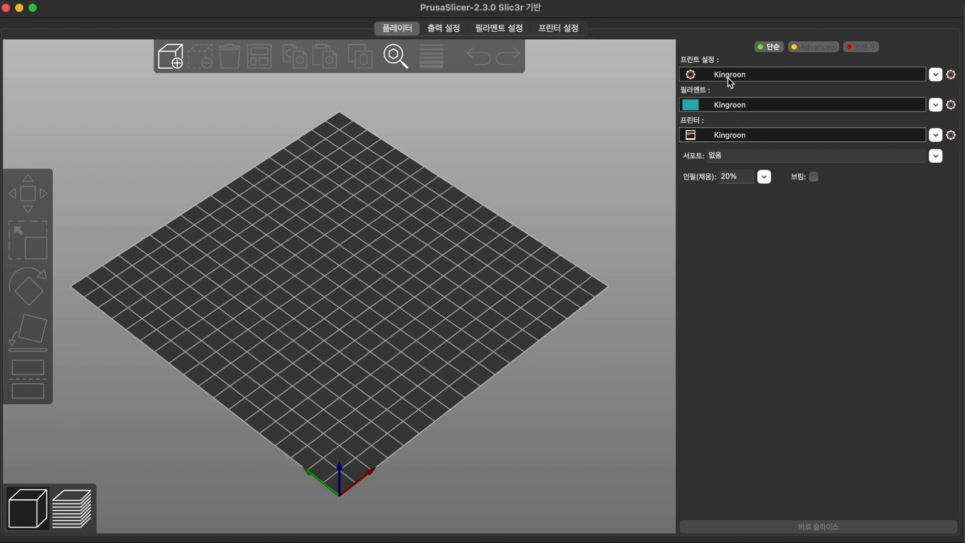
mouse_move(397, 337)
left_mouse_down()
mouse_move(316, 319)
mouse_move(407, 336)
left_mouse_up()
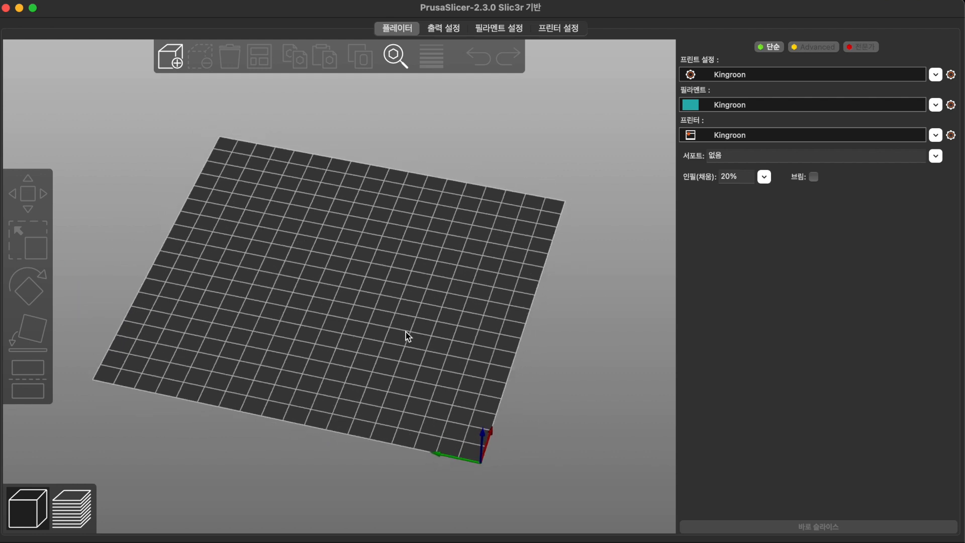
left_click_drag(603, 241, 458, 325)
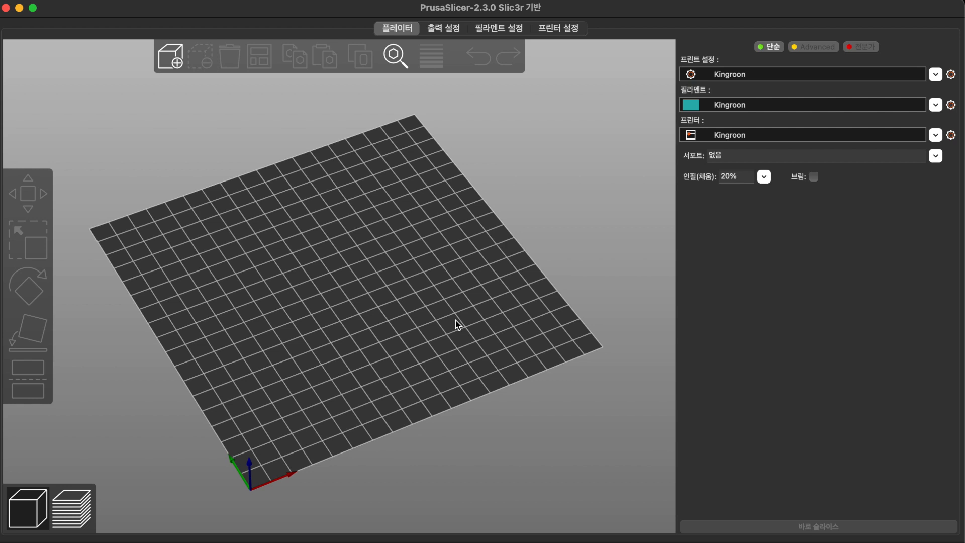